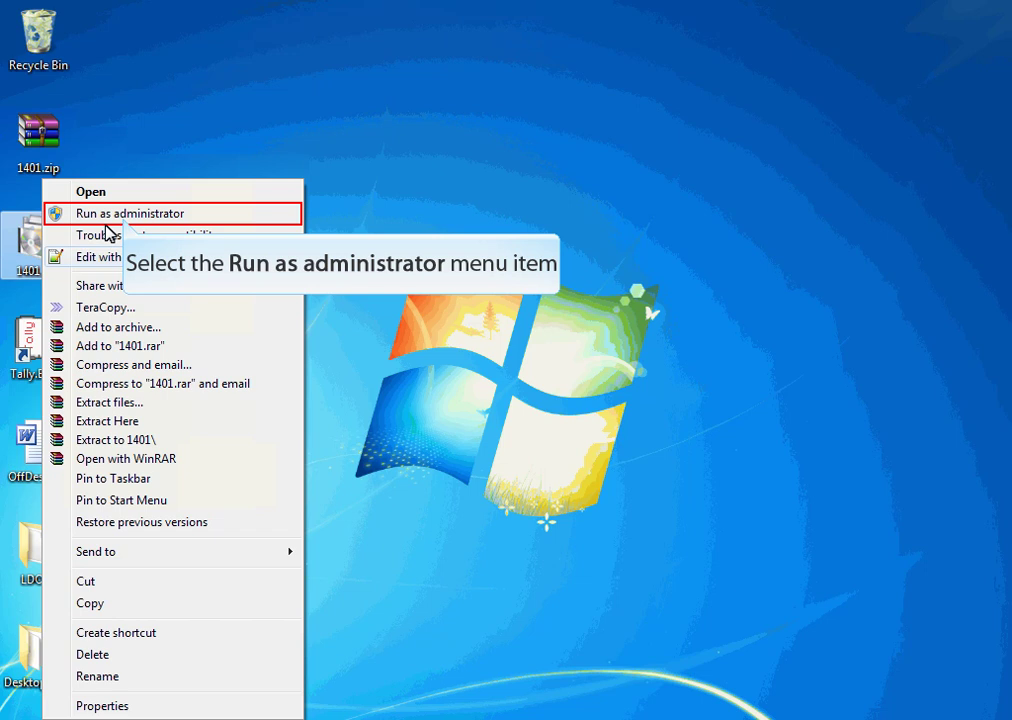
# Step: Run the LDocs installer as administrator into the Tally.ERP9 folder and acknowledge completion
pyautogui.click(105, 220)
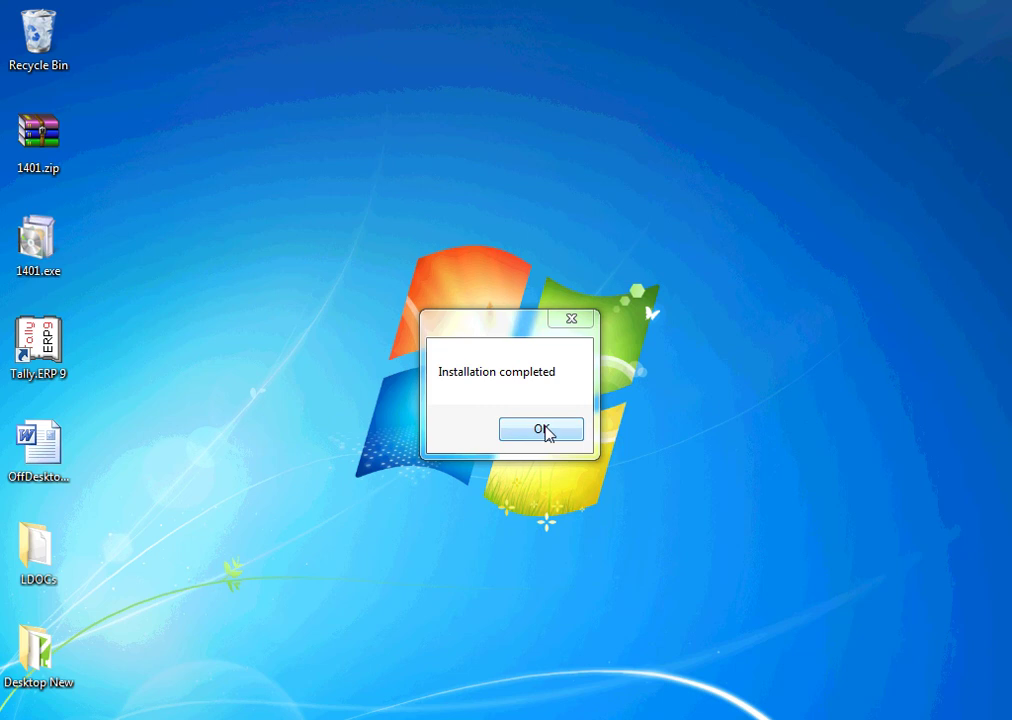
pyautogui.click(541, 429)
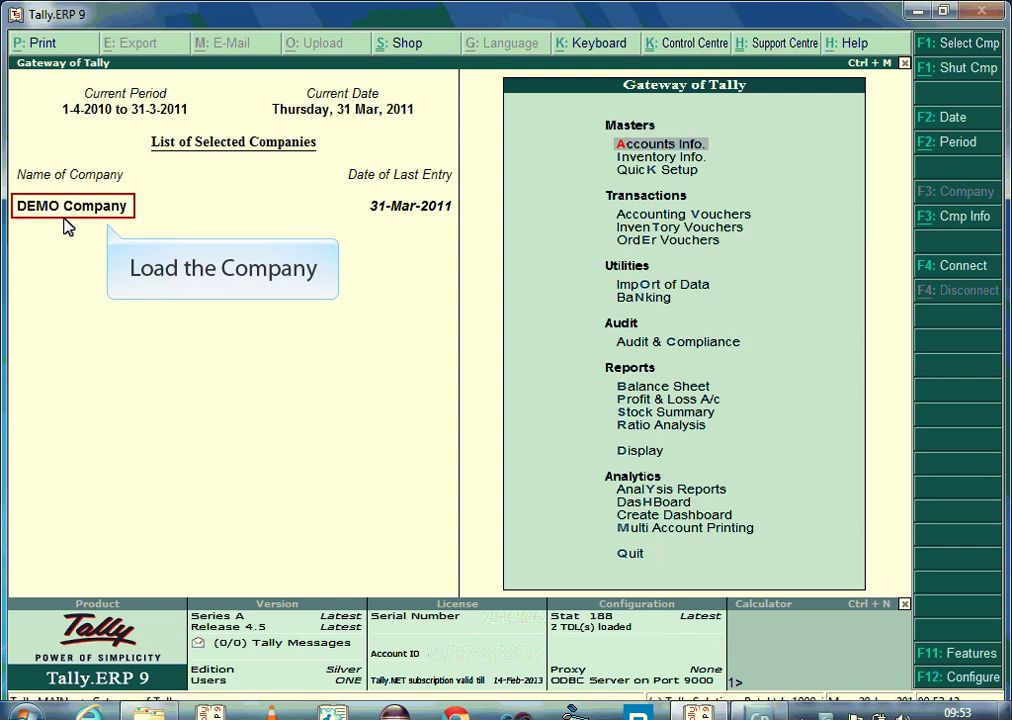
# Step: Open LDocs Configuration from the F12 Configure menu on the Gateway of Tally
pyautogui.click(957, 684)
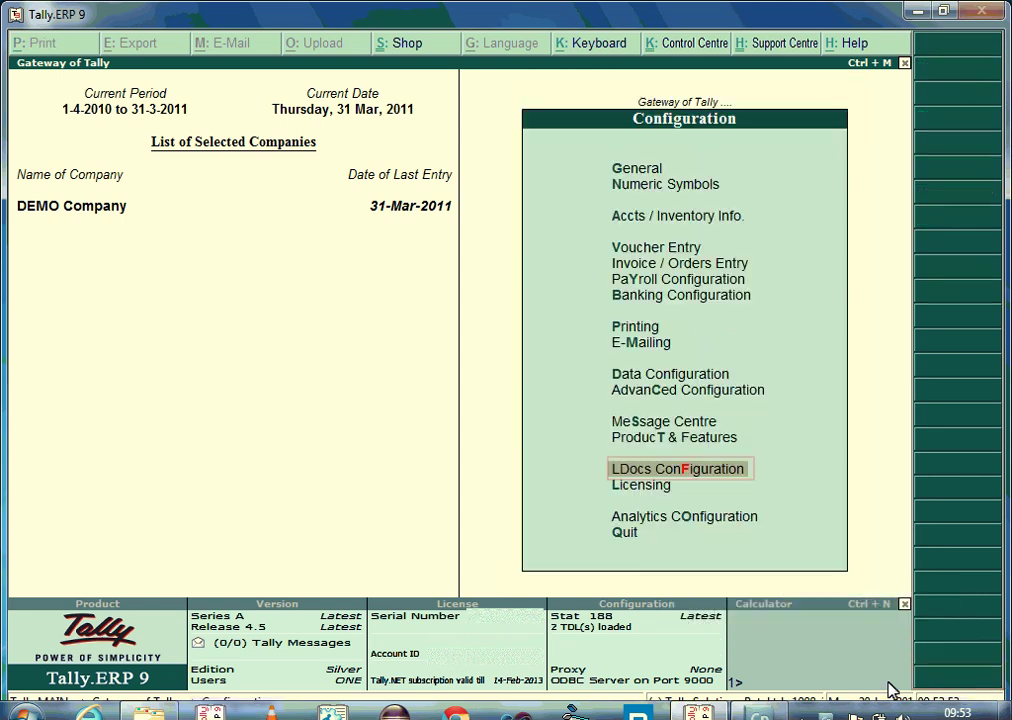
pyautogui.click(680, 478)
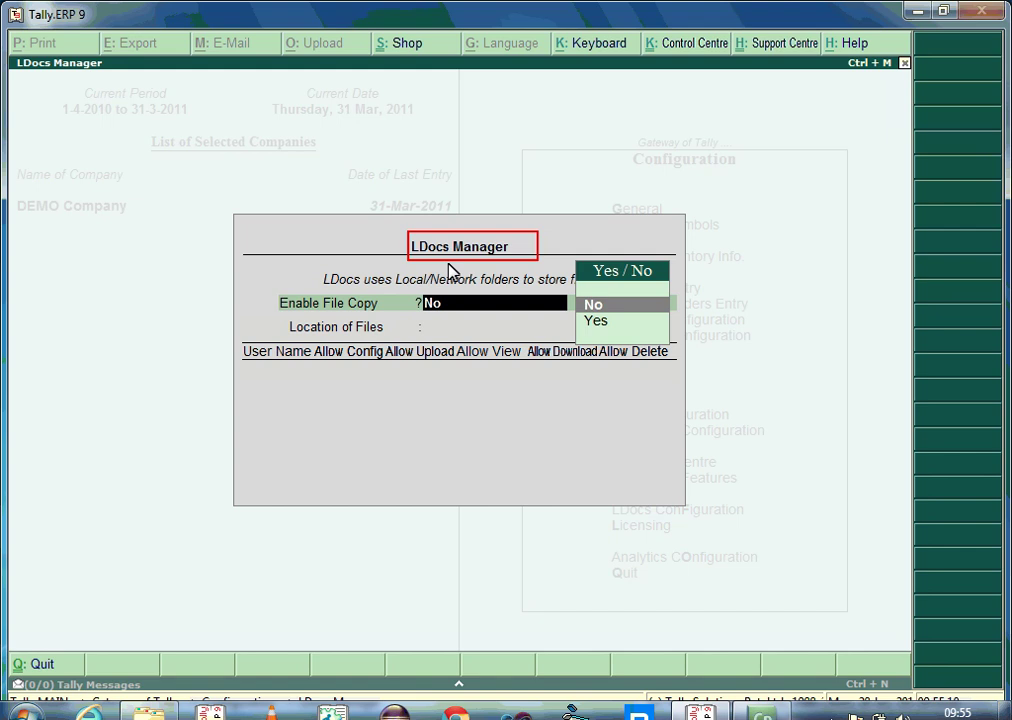
# Step: Set Enable File Copy to Yes with location C:\Docs\DemoCompany and fill both users' Allow permissions
pyautogui.press('Down')
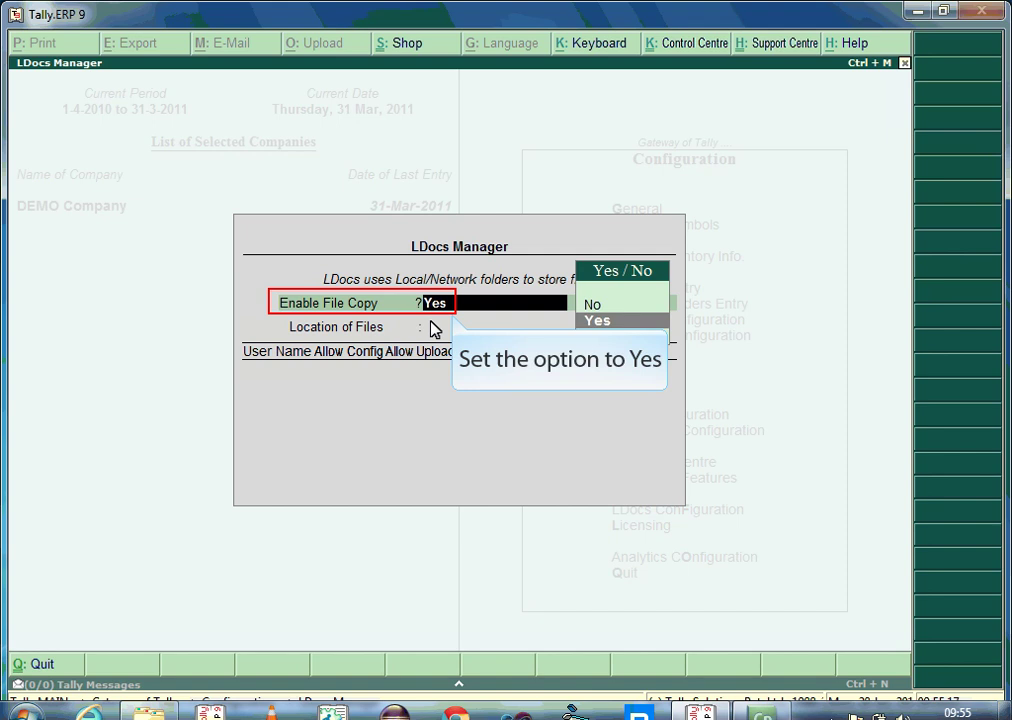
pyautogui.press('Return')
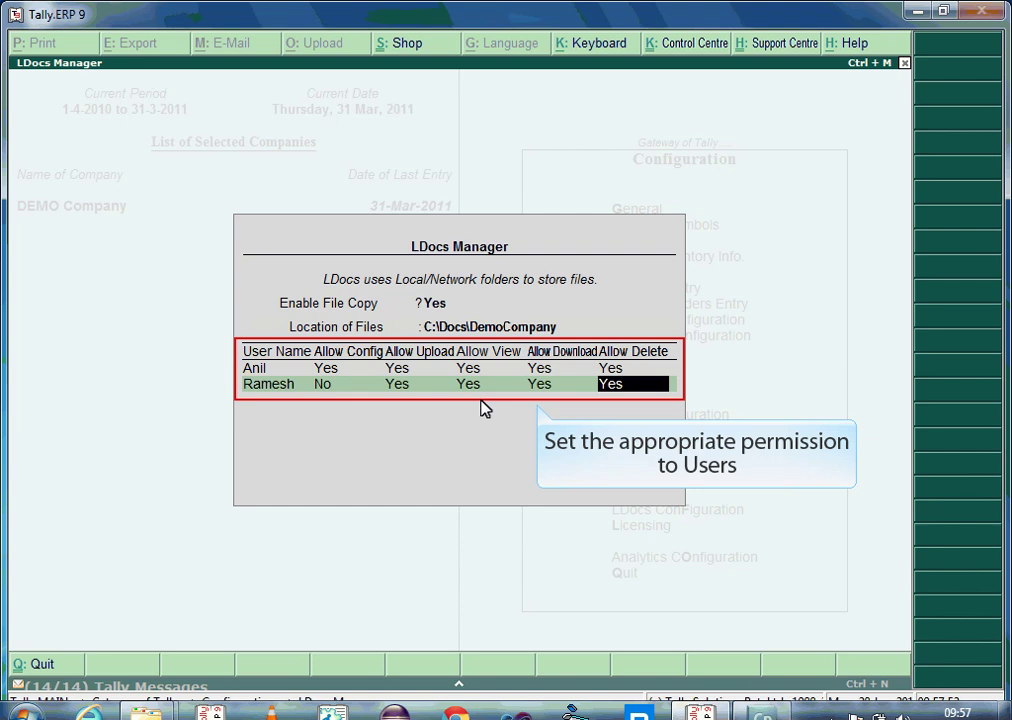
pyautogui.press('Return')
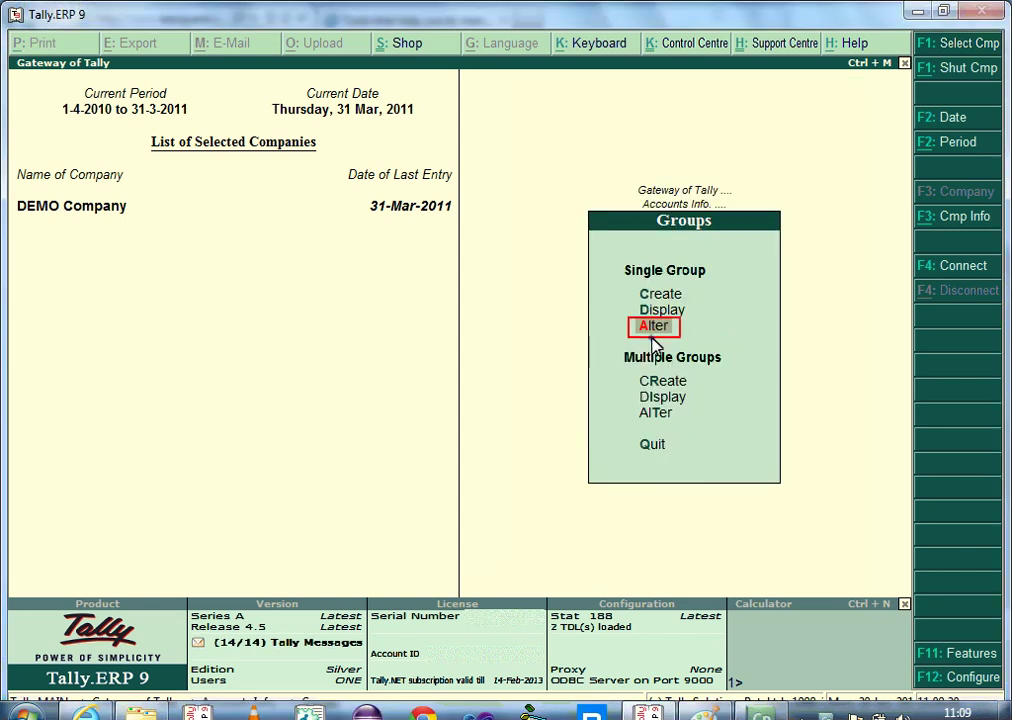
# Step: Alter the Bank Accounts group with Passbook copy and April–June bank statement document types, then save
pyautogui.click(654, 328)
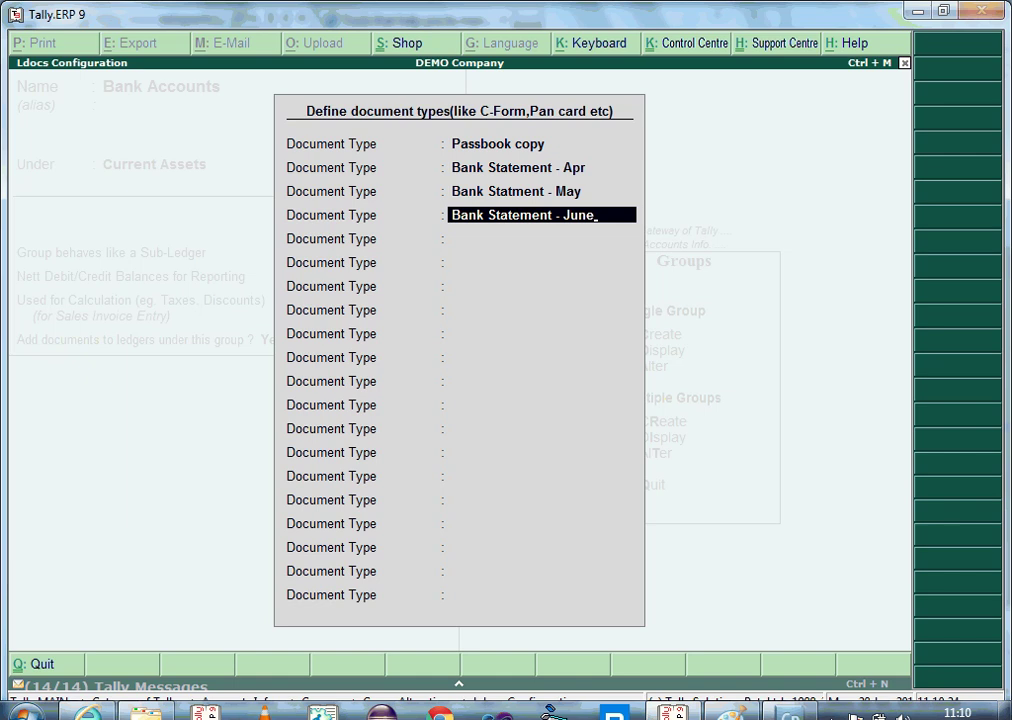
pyautogui.press('Return')
pyautogui.press('Return')
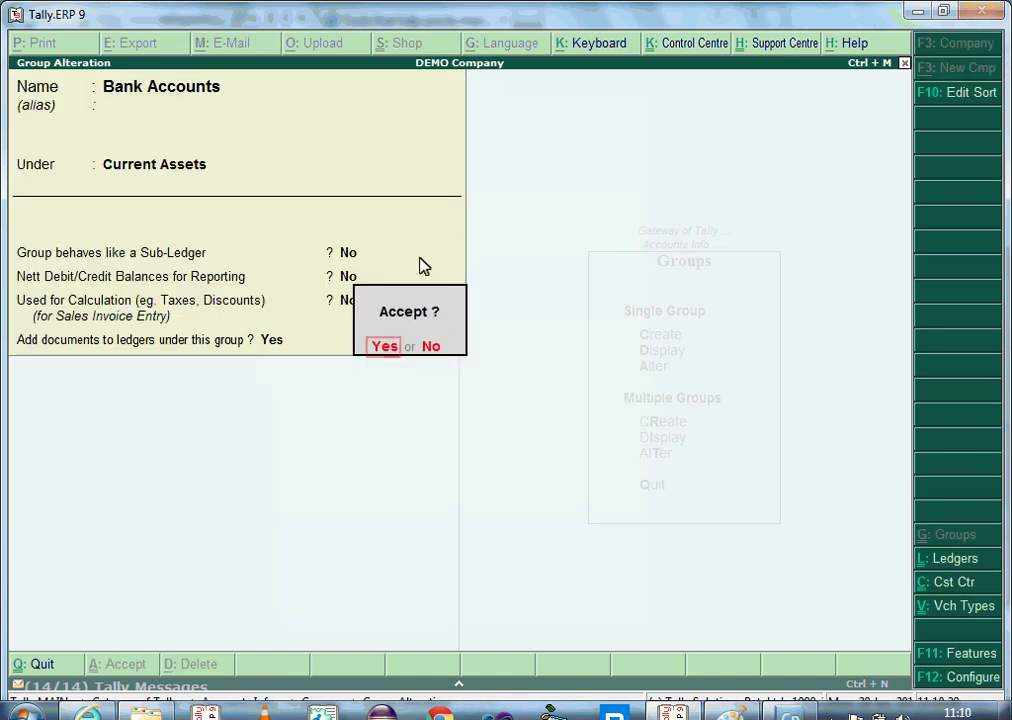
pyautogui.click(379, 356)
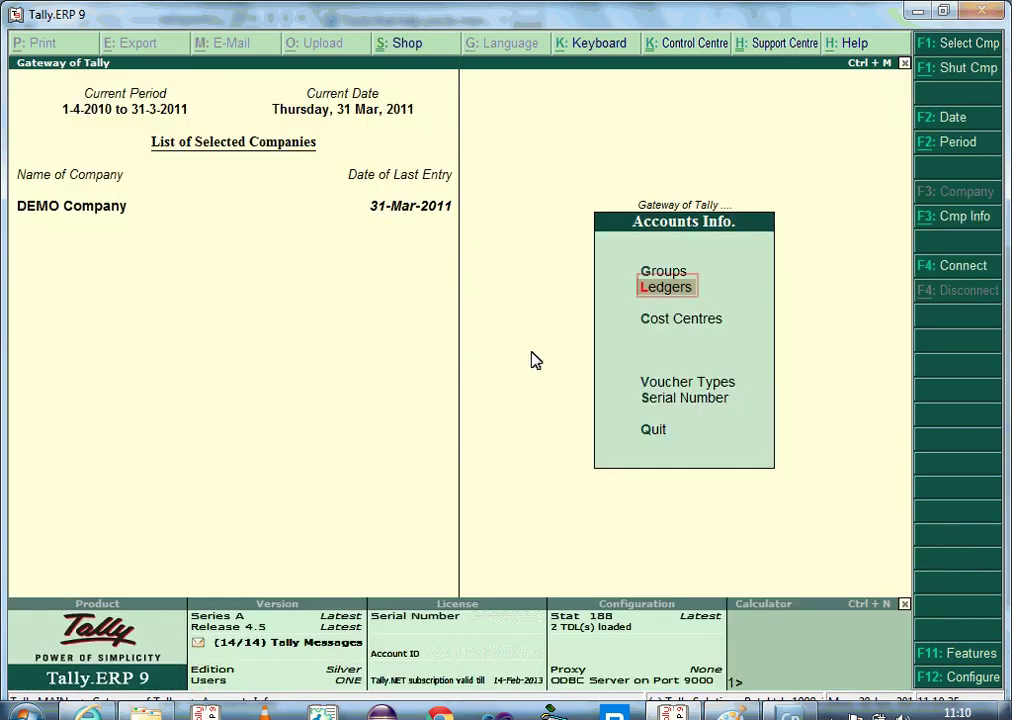
# Step: Create the SBI Bank ledger under Bank Accounts with Add Documents set to Yes
pyautogui.click(656, 298)
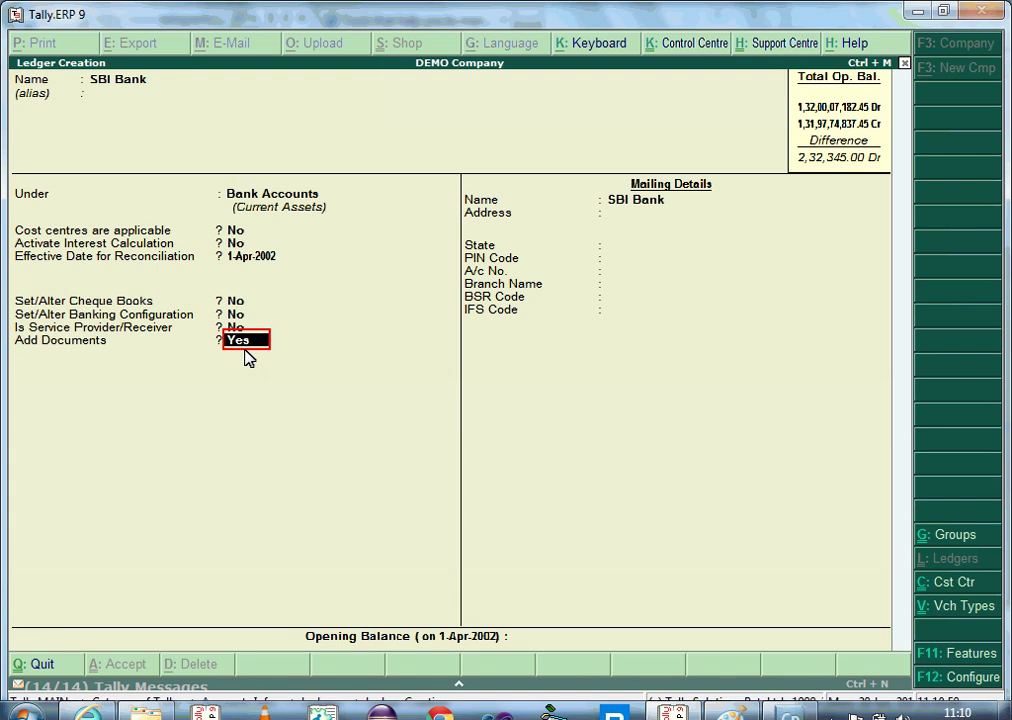
pyautogui.press('Return')
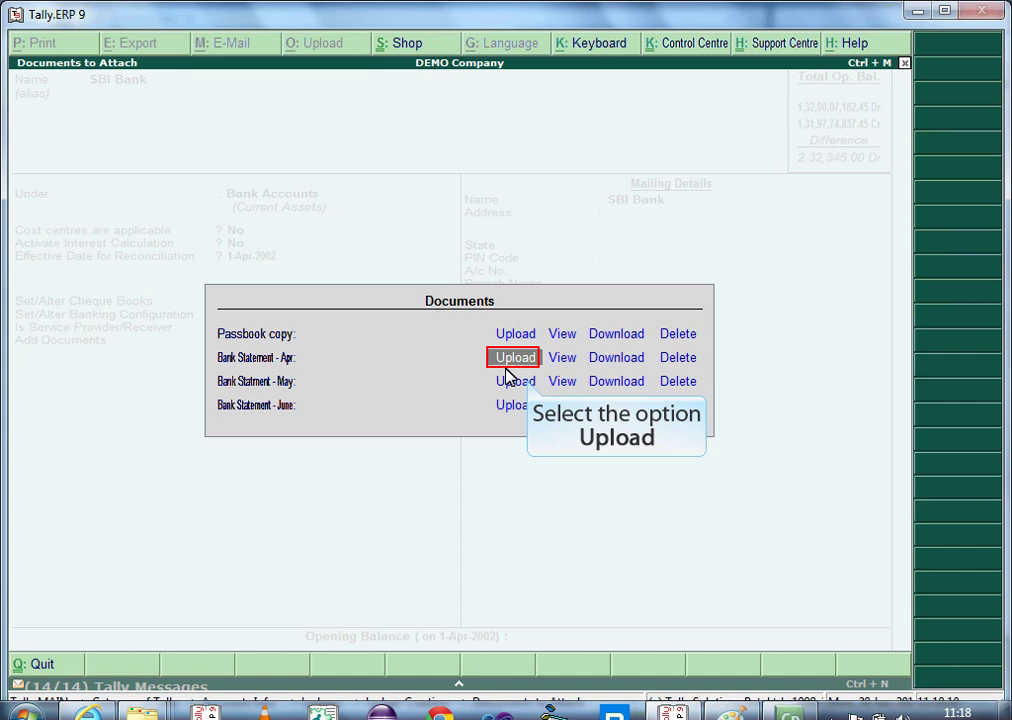
# Step: Upload Bank Statement APRIL.pdf to the Bank Statement - Apr row
pyautogui.click(507, 362)
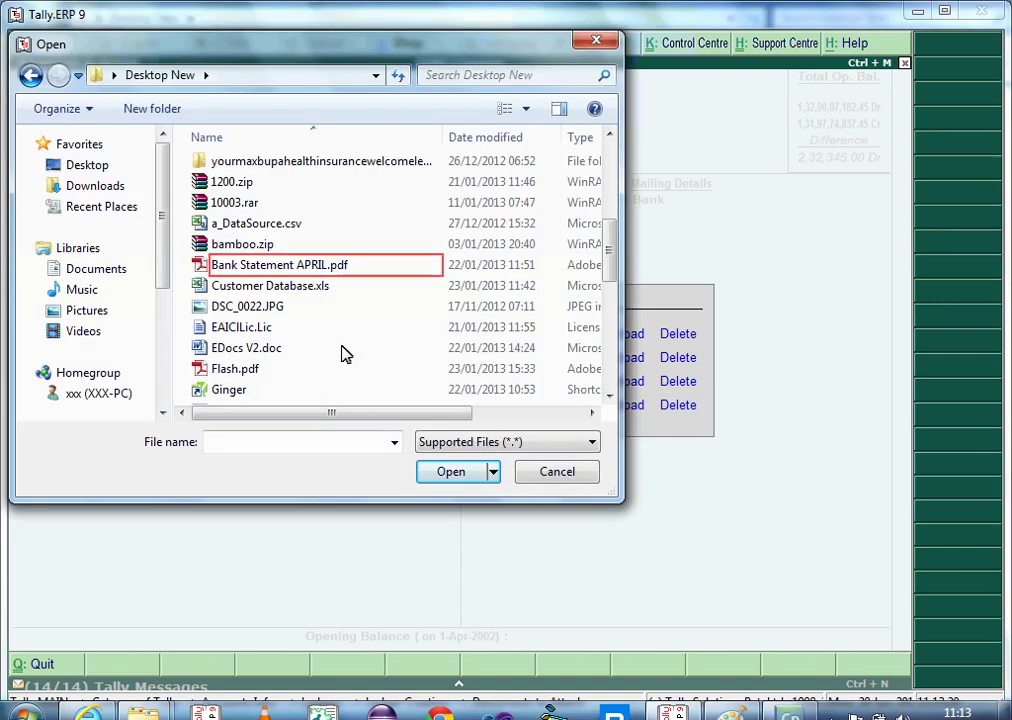
pyautogui.doubleClick(284, 276)
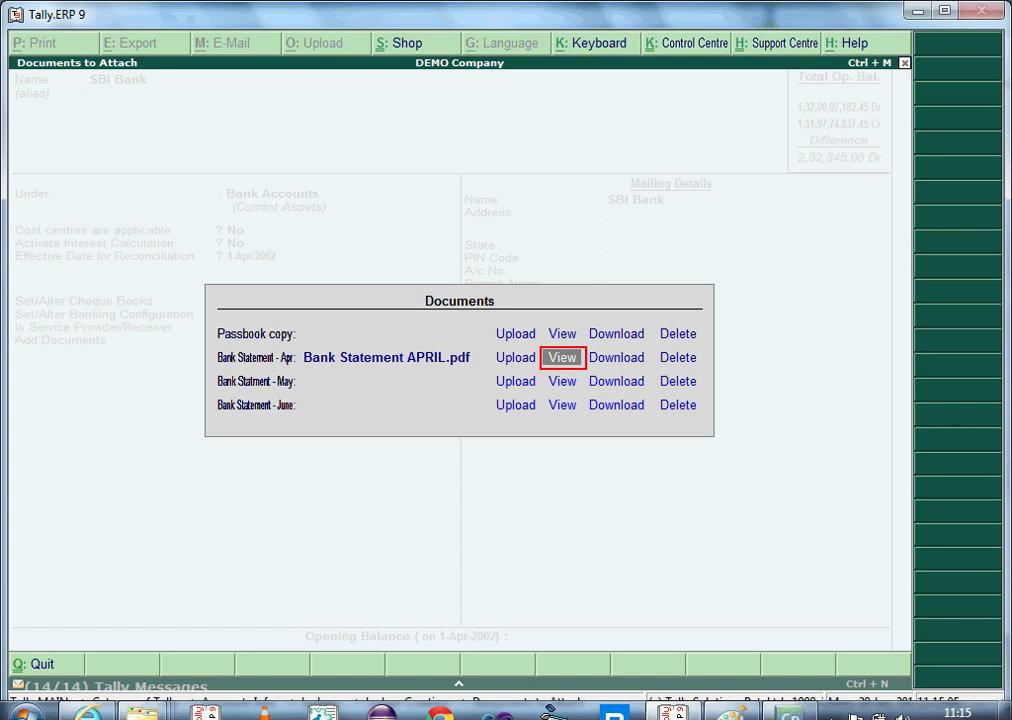
# Step: View and then download the attached April bank statement of SBI Bank
pyautogui.click(616, 357)
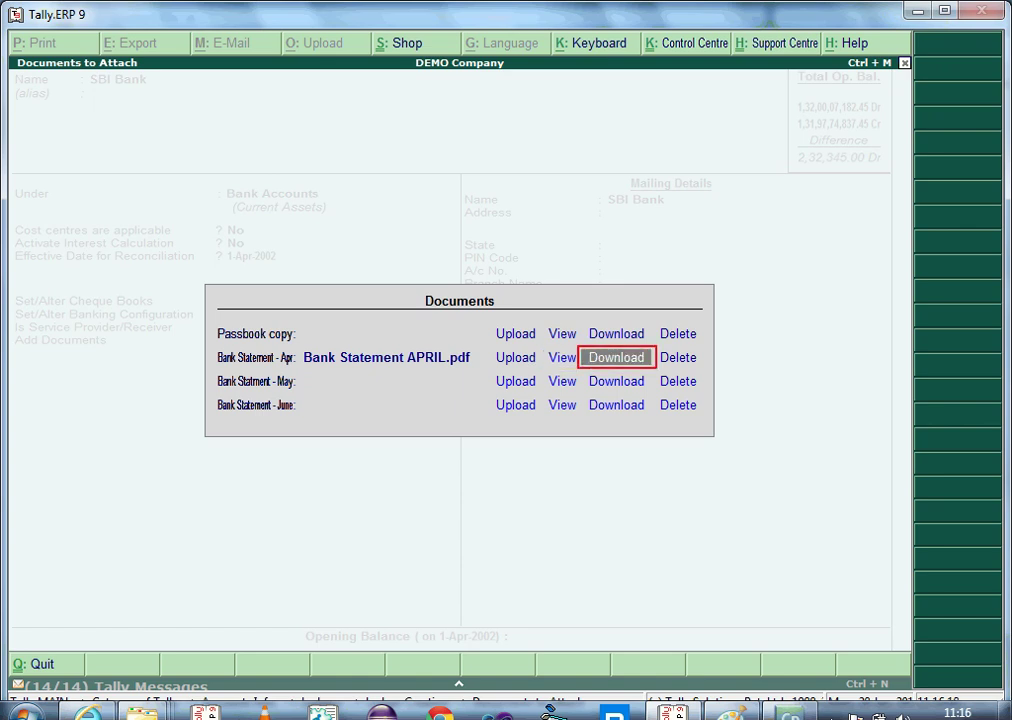
pyautogui.click(678, 357)
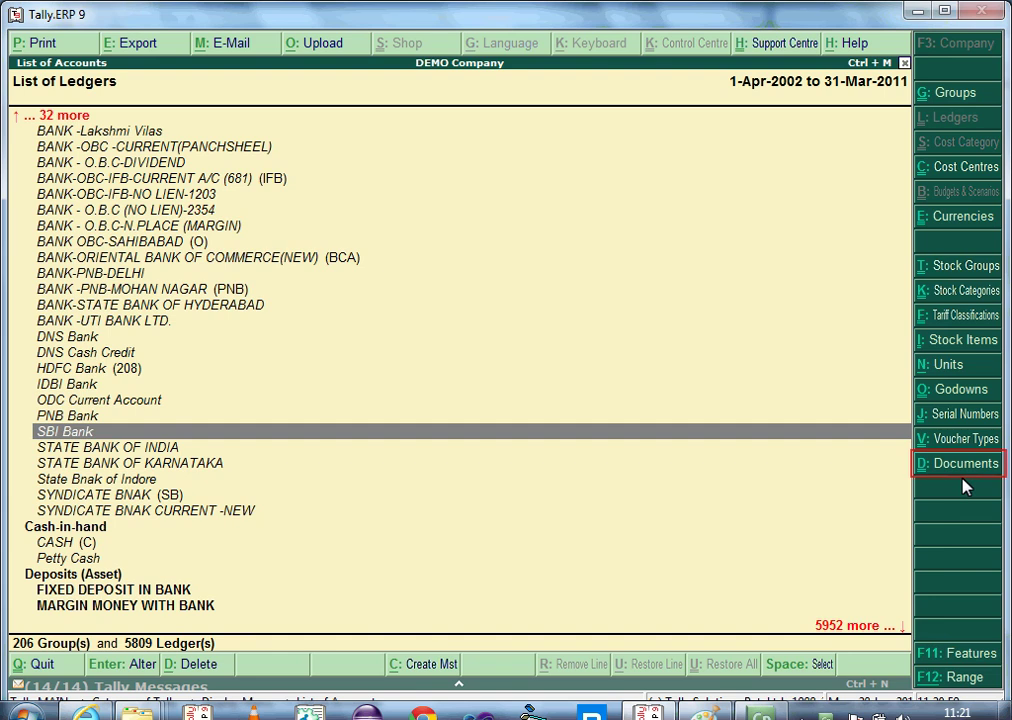
# Step: Show the documents attached to the SBI Bank ledger via D: Documents
pyautogui.click(965, 463)
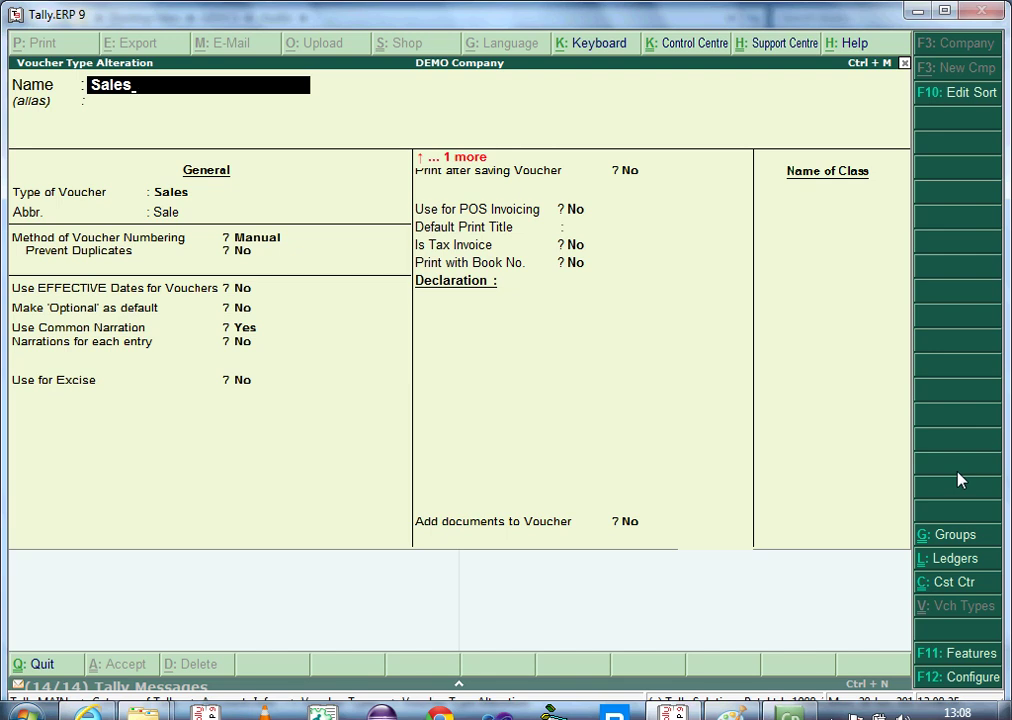
# Step: Set Add documents to Voucher to Yes in the Sales voucher type settings
pyautogui.press('Return')
pyautogui.press('Return')
pyautogui.press('Return')
pyautogui.press('Return')
pyautogui.press('Return')
pyautogui.press('Return')
pyautogui.press('Return')
pyautogui.press('Return')
pyautogui.press('Return')
pyautogui.press('Return')
pyautogui.press('Return')
pyautogui.press('Return')
pyautogui.press('Return')
pyautogui.press('Return')
pyautogui.press('Return')
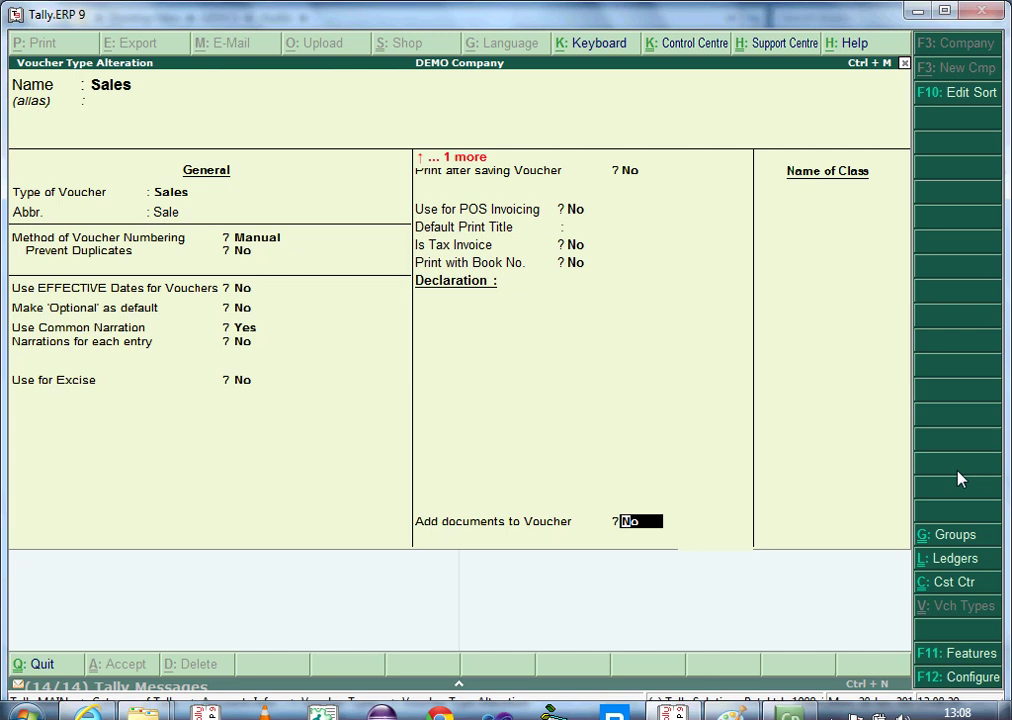
pyautogui.press('y')
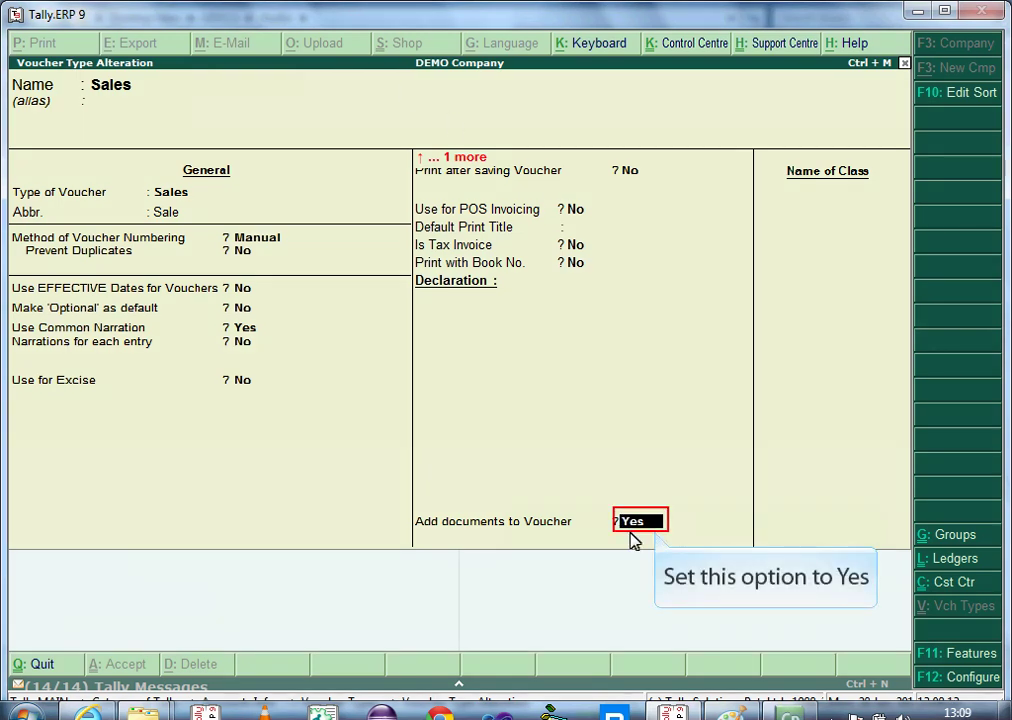
pyautogui.press('Return')
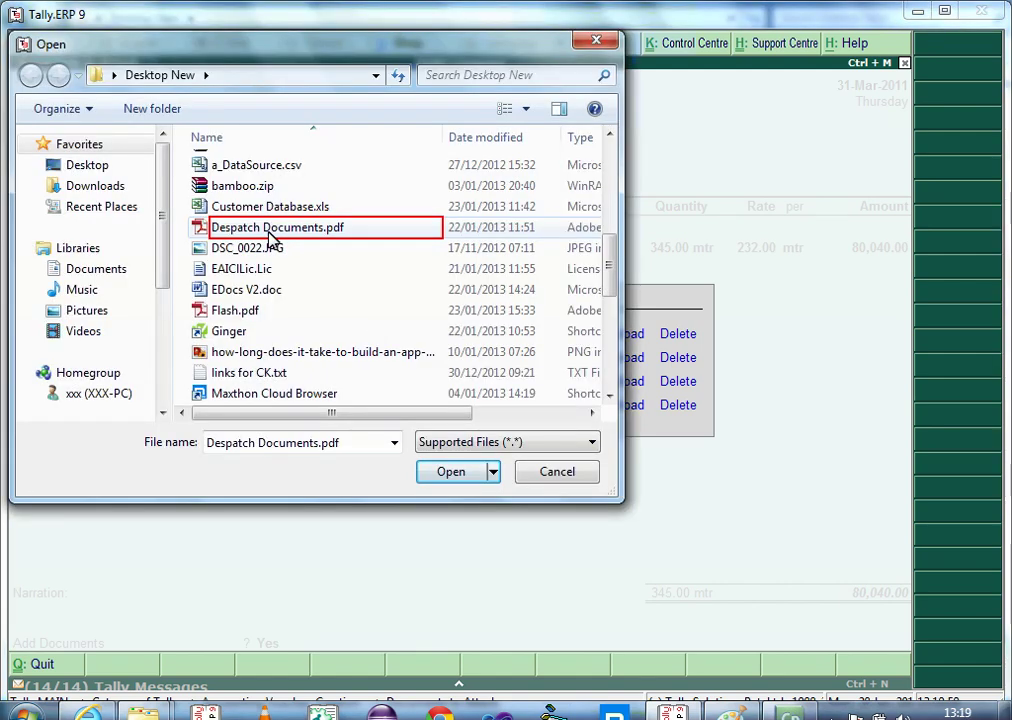
# Step: Choose Despatch Documents.pdf for the Despatch Document row of Sales voucher 123
pyautogui.doubleClick(270, 237)
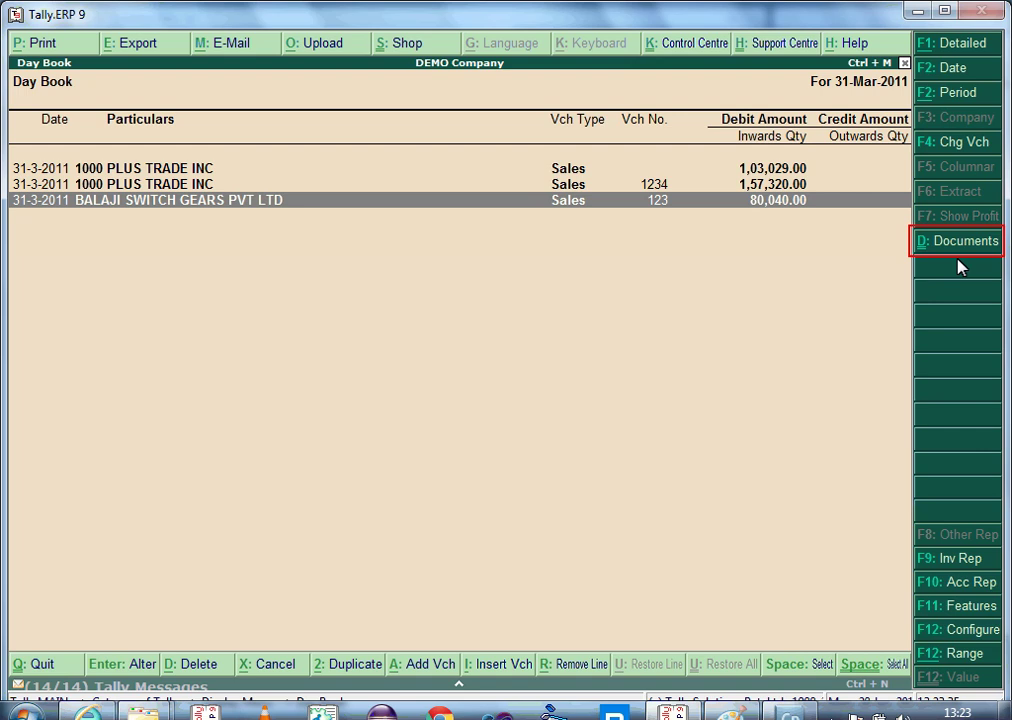
# Step: Show the documents attached to Sales voucher 123 for BALAJI SWITCH GEARS PVT LTD
pyautogui.click(957, 257)
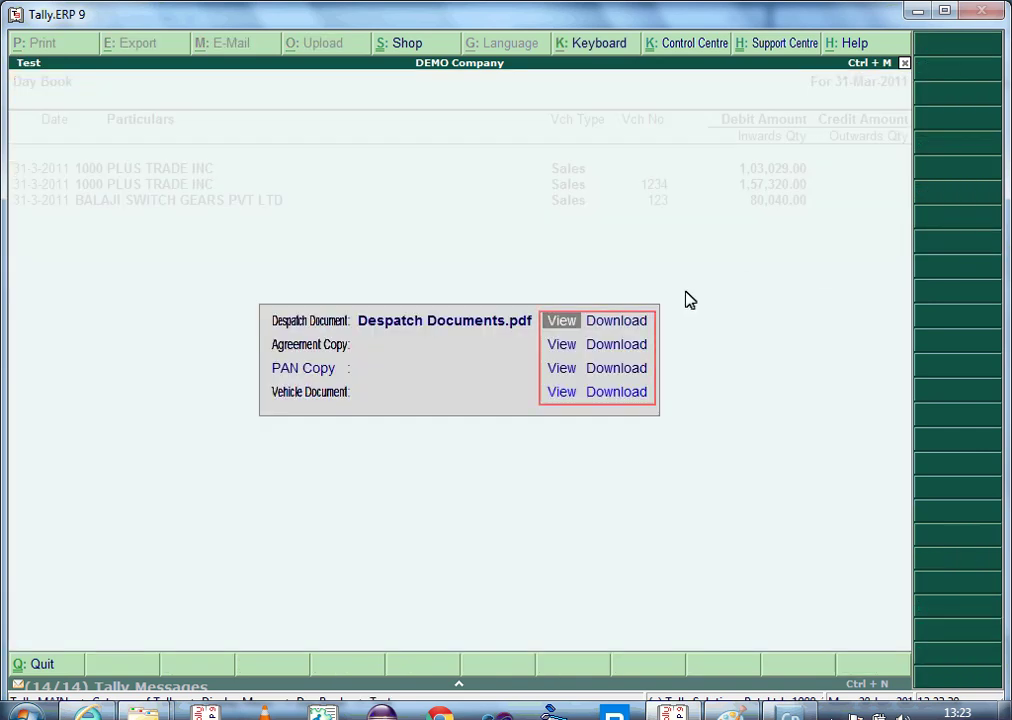